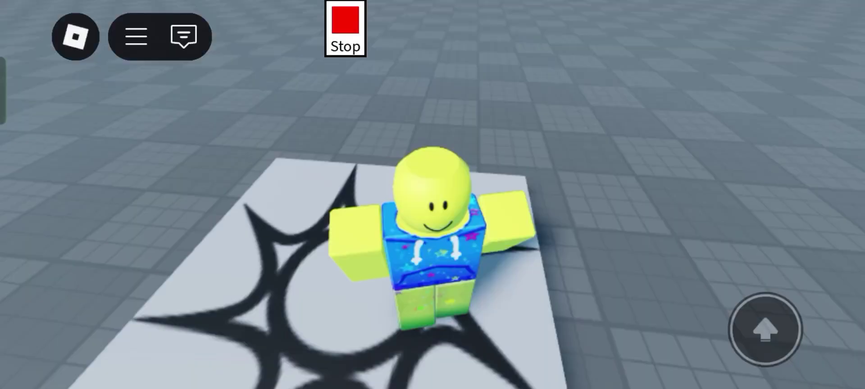
Walk the avatar off the patterned mat across the baseplate, then turn it back.
{"action": "left_click_drag", "start_coordinate": [158, 312], "coordinate": [225, 250]}
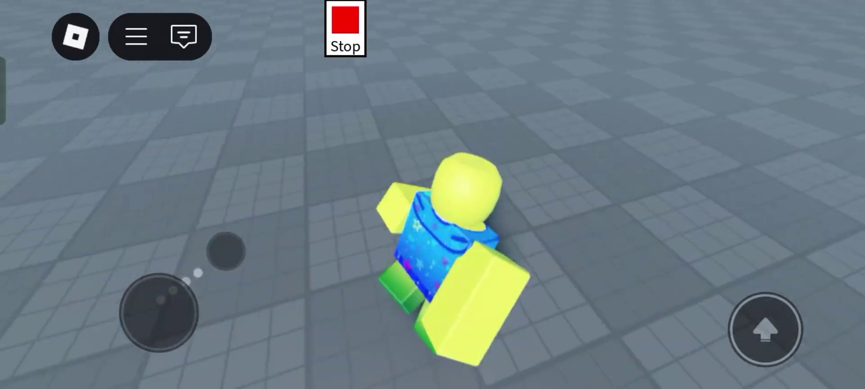
{"action": "mouse_move", "coordinate": [225, 251]}
{"action": "left_mouse_down"}
{"action": "mouse_move", "coordinate": [56, 202]}
{"action": "mouse_move", "coordinate": [58, 361]}
{"action": "mouse_move", "coordinate": [177, 359]}
{"action": "mouse_move", "coordinate": [222, 335]}
{"action": "mouse_move", "coordinate": [129, 206]}
{"action": "mouse_move", "coordinate": [149, 375]}
{"action": "left_mouse_up"}
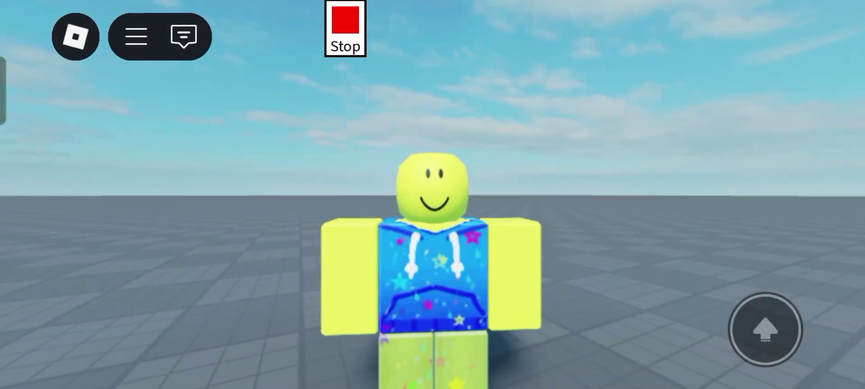
Stop the playtest and insert a LocalScript under StarterPlayer's StarterCharacterScripts.
{"action": "left_click", "coordinate": [345, 28]}
{"action": "left_click", "coordinate": [689, 132]}
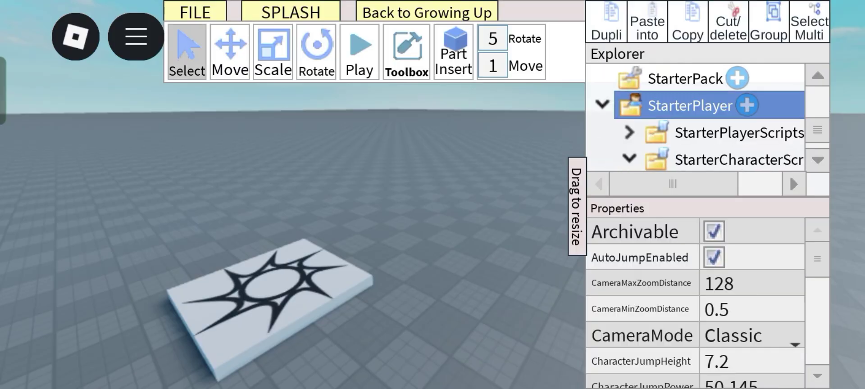
{"action": "left_click", "coordinate": [628, 154]}
{"action": "left_click", "coordinate": [723, 130]}
{"action": "scroll", "coordinate": [696, 131], "scroll_direction": "right", "scroll_amount": 2}
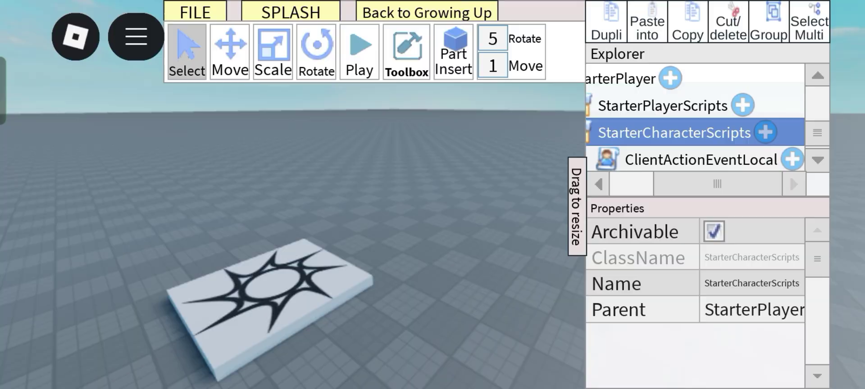
{"action": "left_click", "coordinate": [793, 131]}
{"action": "left_click", "coordinate": [450, 320]}
{"action": "scroll", "coordinate": [432, 203], "scroll_direction": "down", "scroll_amount": 5}
{"action": "left_click", "coordinate": [761, 284]}
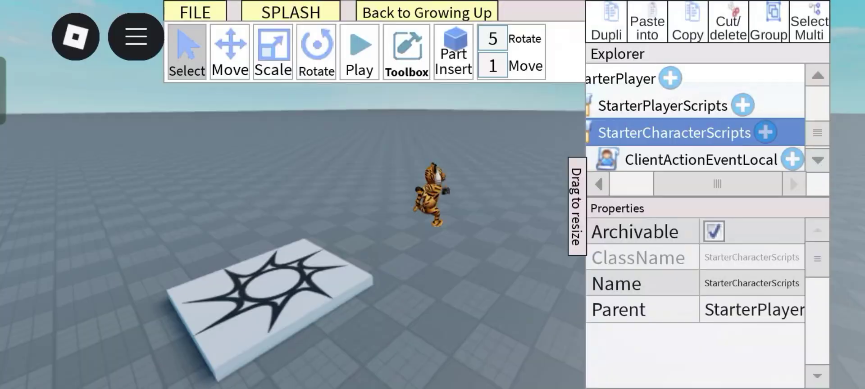
Paste the keyframe-player code ending with PlayKeyframeSequence for R6.Run3 into the new script.
{"action": "left_click", "coordinate": [180, 67]}
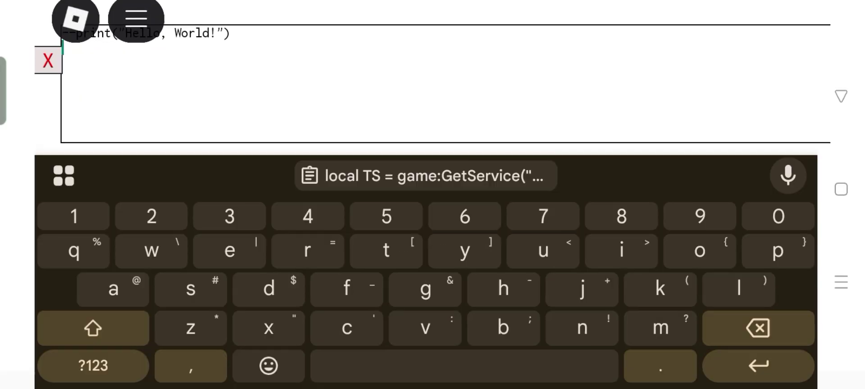
{"action": "left_click", "coordinate": [426, 175]}
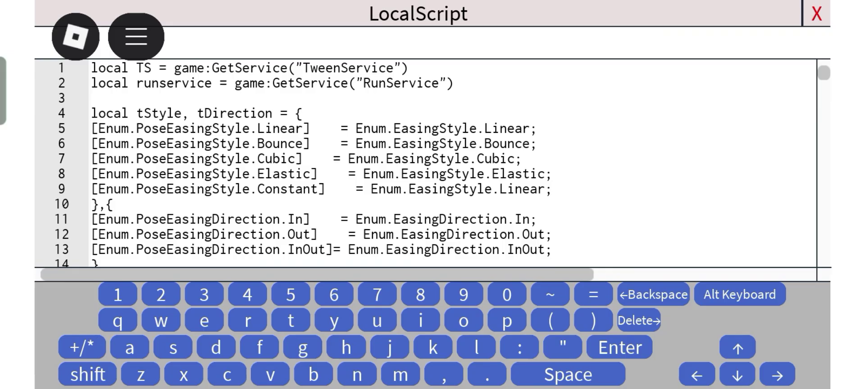
{"action": "scroll", "coordinate": [426, 162], "scroll_direction": "down", "scroll_amount": 7}
{"action": "scroll", "coordinate": [426, 162], "scroll_direction": "down", "scroll_amount": 10}
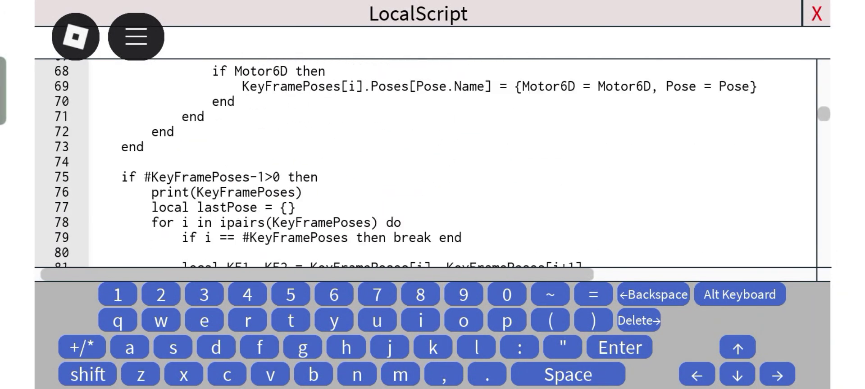
{"action": "scroll", "coordinate": [425, 162], "scroll_direction": "down", "scroll_amount": 20}
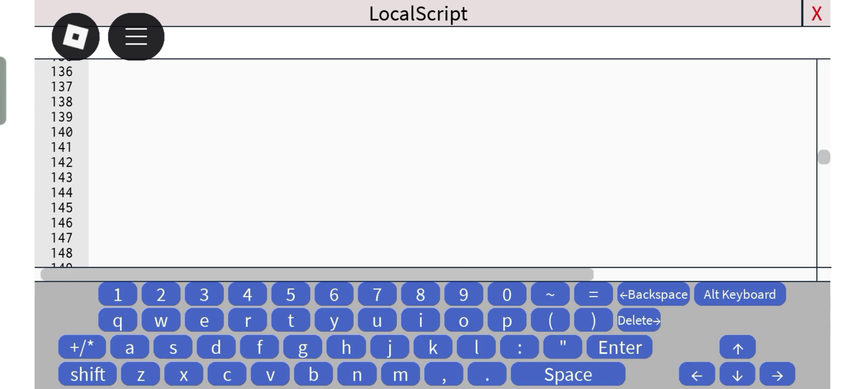
{"action": "scroll", "coordinate": [426, 162], "scroll_direction": "up", "scroll_amount": 9}
{"action": "scroll", "coordinate": [425, 163], "scroll_direction": "down", "scroll_amount": 2}
{"action": "scroll", "coordinate": [426, 162], "scroll_direction": "down", "scroll_amount": 2}
{"action": "scroll", "coordinate": [425, 162], "scroll_direction": "down", "scroll_amount": 2}
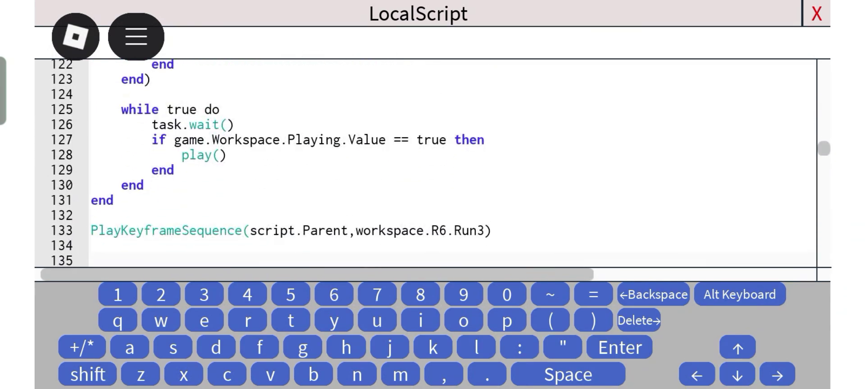
{"action": "scroll", "coordinate": [426, 162], "scroll_direction": "down", "scroll_amount": 2}
{"action": "scroll", "coordinate": [426, 162], "scroll_direction": "up", "scroll_amount": 3}
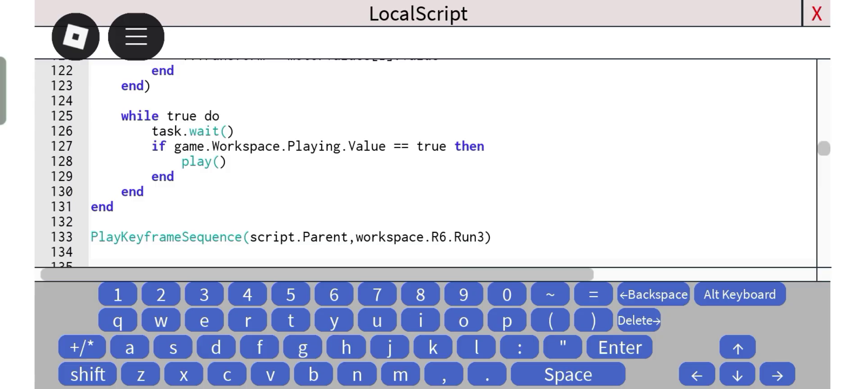
Review ClientActionEventLocal and the new keyframe-player LocalScript, then close the editor.
{"action": "scroll", "coordinate": [425, 162], "scroll_direction": "up", "scroll_amount": 3}
{"action": "left_click", "coordinate": [817, 13]}
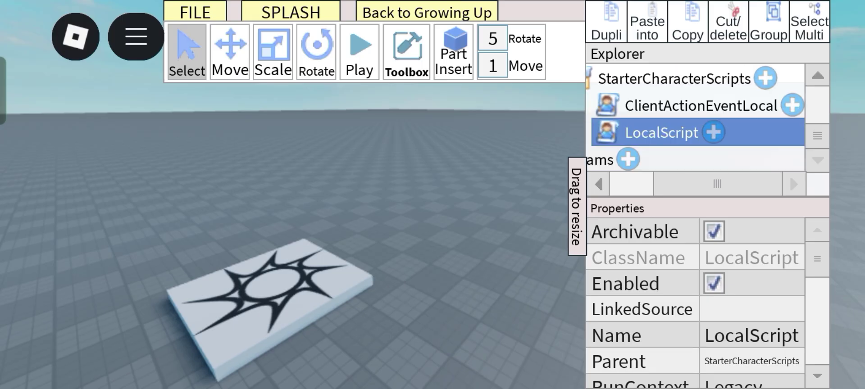
{"action": "mouse_move", "coordinate": [95, 293]}
{"action": "left_mouse_down"}
{"action": "mouse_move", "coordinate": [28, 216]}
{"action": "mouse_move", "coordinate": [51, 310]}
{"action": "left_mouse_up"}
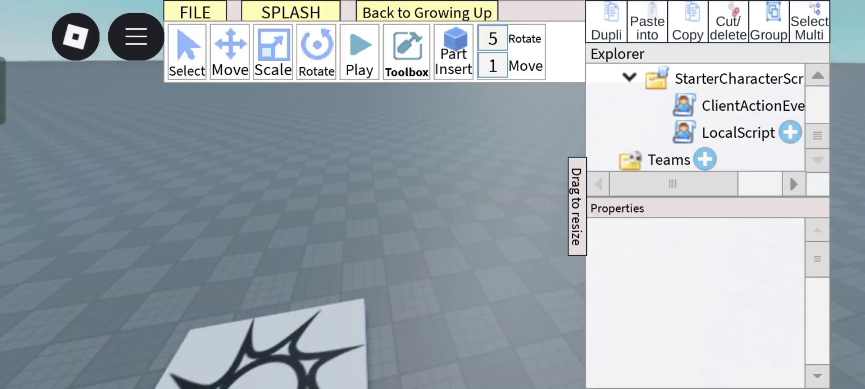
{"action": "double_click", "coordinate": [753, 105]}
{"action": "left_click", "coordinate": [861, 10]}
{"action": "double_click", "coordinate": [737, 132]}
{"action": "scroll", "coordinate": [425, 162], "scroll_direction": "down", "scroll_amount": 20}
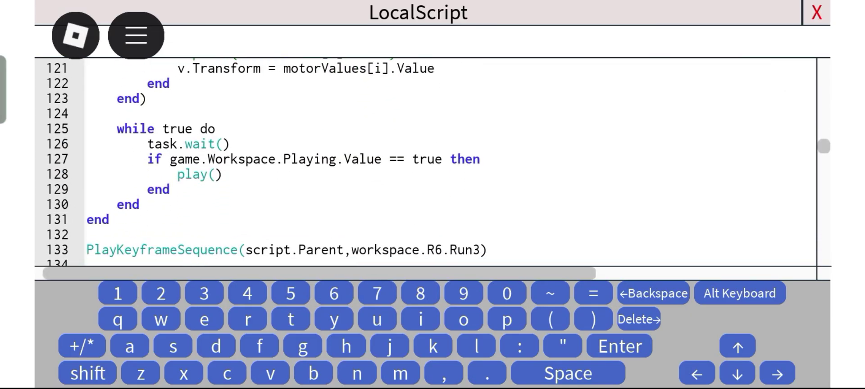
{"action": "left_click", "coordinate": [816, 12]}
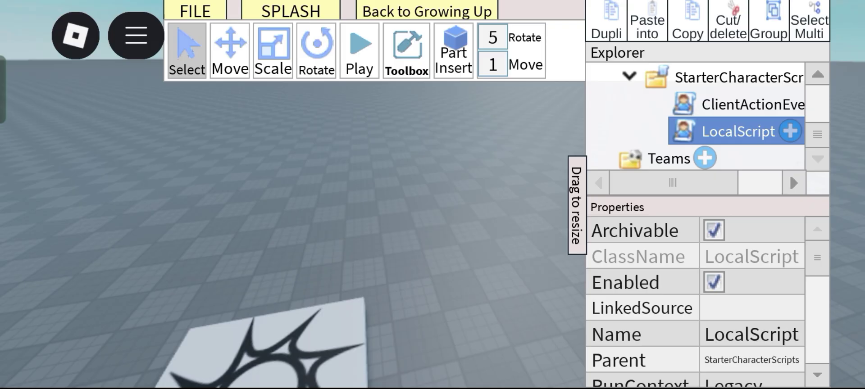
{"action": "scroll", "coordinate": [707, 117], "scroll_direction": "up", "scroll_amount": 5}
Insert a BoolValue into Workspace and rename it 'Playing'.
{"action": "left_click", "coordinate": [734, 77]}
{"action": "scroll", "coordinate": [491, 226], "scroll_direction": "down", "scroll_amount": 10}
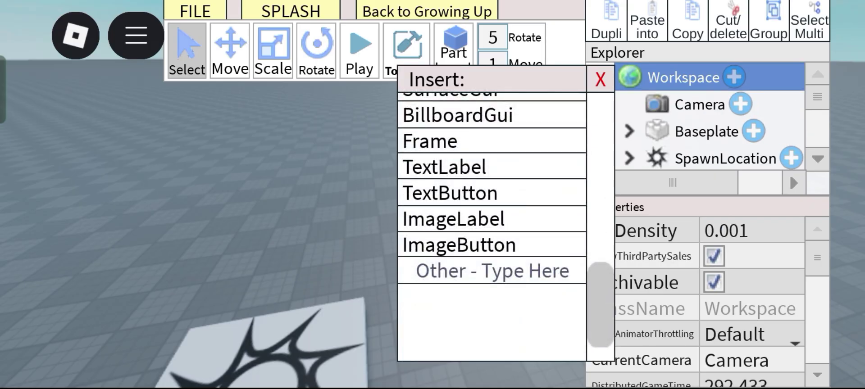
{"action": "left_click", "coordinate": [492, 269]}
{"action": "type", "text": "lValue"}
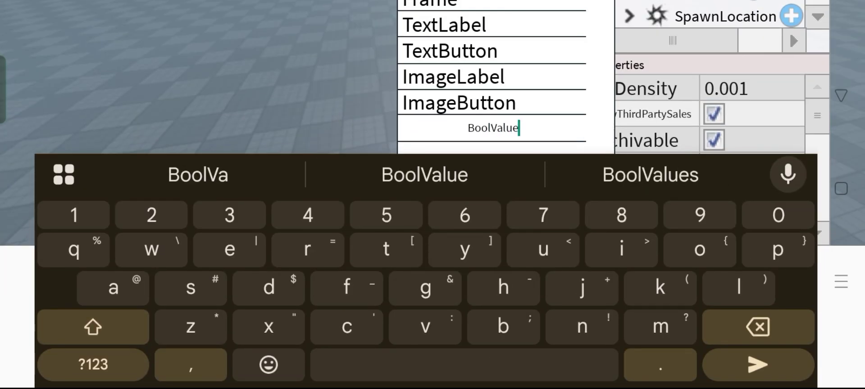
{"action": "key", "text": "Return"}
{"action": "left_click", "coordinate": [750, 279]}
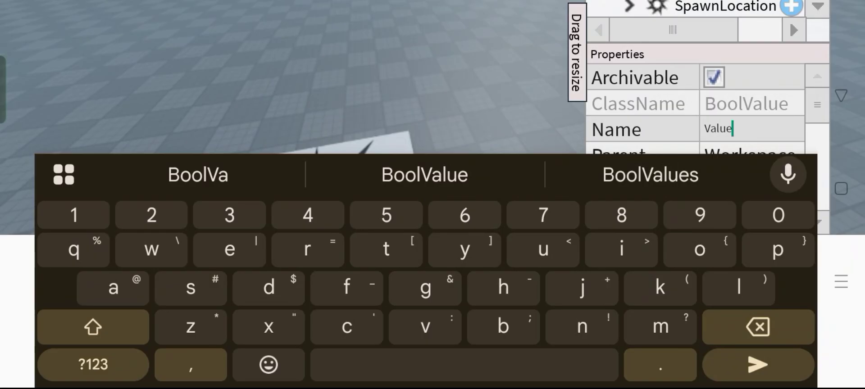
{"action": "key", "text": "BackSpace"}
{"action": "key", "text": "BackSpace"}
{"action": "type", "text": "Playi"}
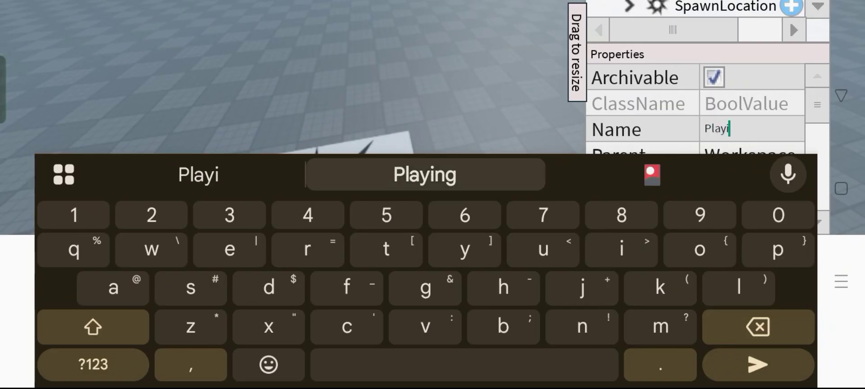
{"action": "left_click", "coordinate": [425, 174]}
{"action": "key", "text": "Return"}
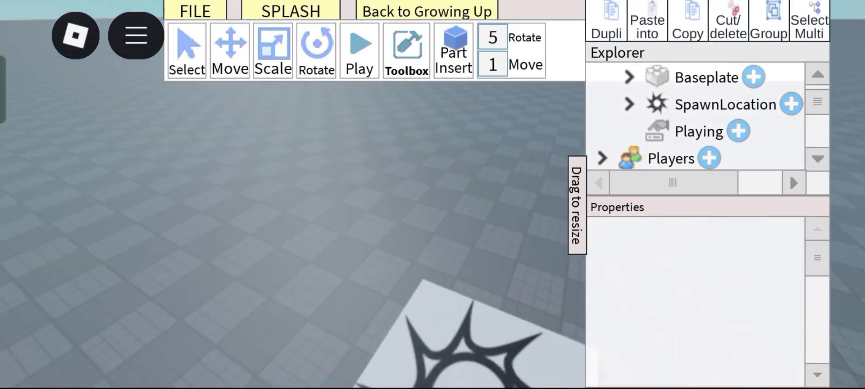
Select the Playing BoolValue and confirm its Value is unchecked.
{"action": "left_click_drag", "start_coordinate": [126, 299], "coordinate": [187, 309]}
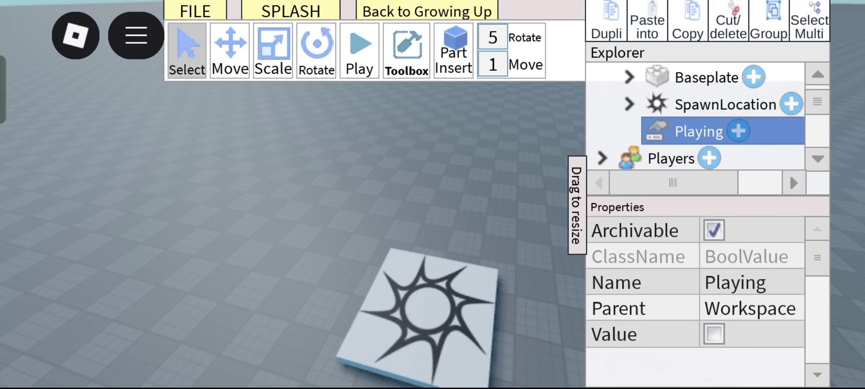
{"action": "left_click_drag", "start_coordinate": [73, 304], "coordinate": [174, 328]}
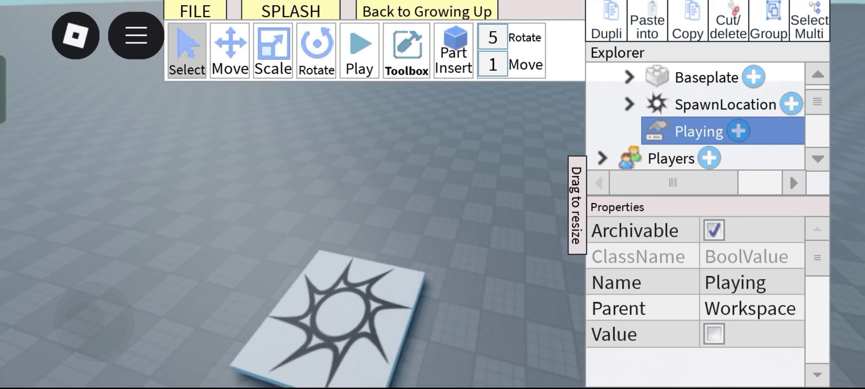
{"action": "left_click_drag", "start_coordinate": [77, 320], "coordinate": [140, 315]}
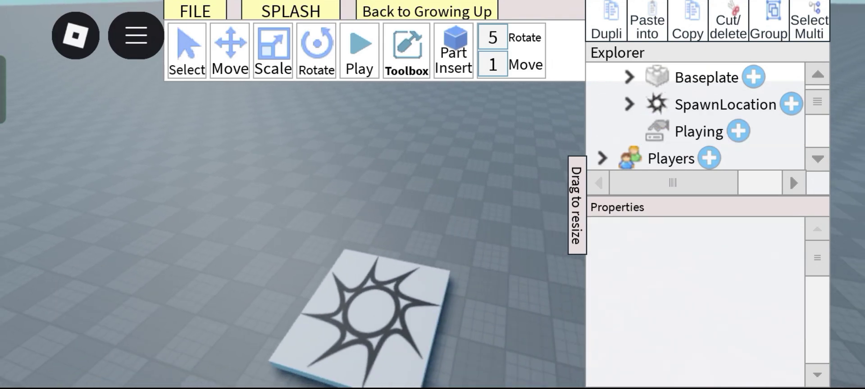
{"action": "left_click", "coordinate": [699, 131]}
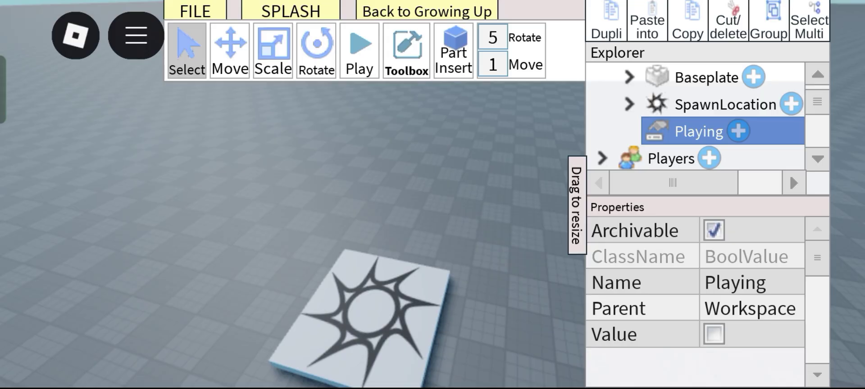
Insert a second LocalScript under StarterCharacterScripts.
{"action": "left_click_drag", "start_coordinate": [101, 298], "coordinate": [97, 229]}
{"action": "scroll", "coordinate": [699, 117], "scroll_direction": "down", "scroll_amount": 2}
{"action": "scroll", "coordinate": [698, 117], "scroll_direction": "down", "scroll_amount": 3}
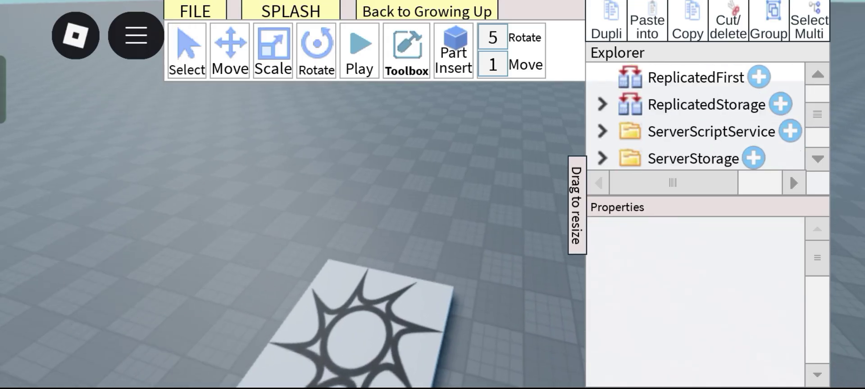
{"action": "scroll", "coordinate": [698, 117], "scroll_direction": "down", "scroll_amount": 2}
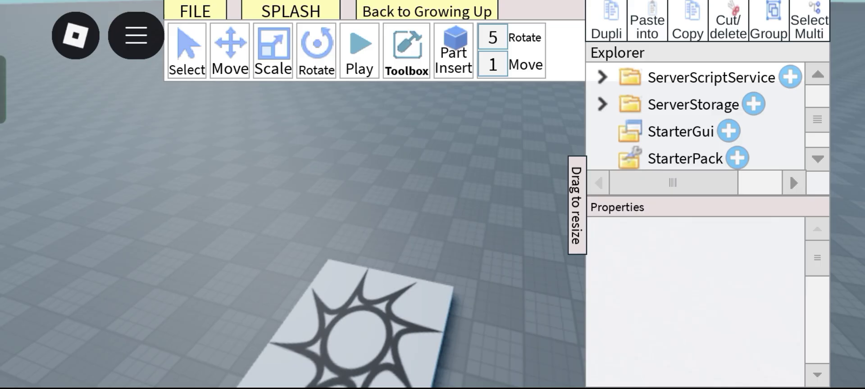
{"action": "scroll", "coordinate": [698, 117], "scroll_direction": "down", "scroll_amount": 4}
{"action": "scroll", "coordinate": [698, 117], "scroll_direction": "right", "scroll_amount": 2}
{"action": "left_click", "coordinate": [674, 131]}
{"action": "left_click", "coordinate": [766, 130]}
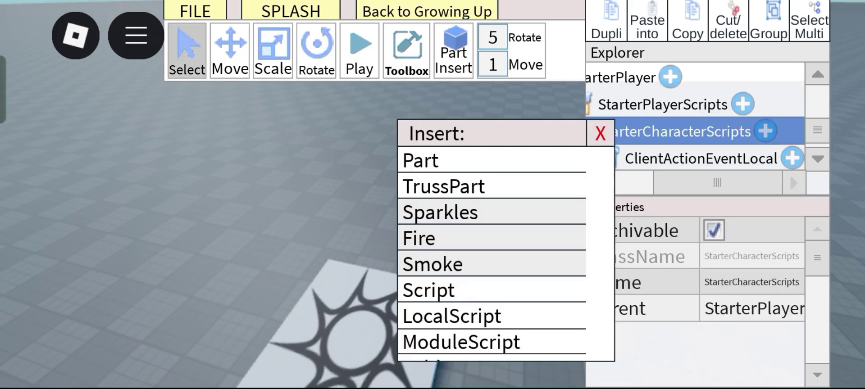
{"action": "left_click", "coordinate": [449, 316]}
{"action": "left_click", "coordinate": [762, 243]}
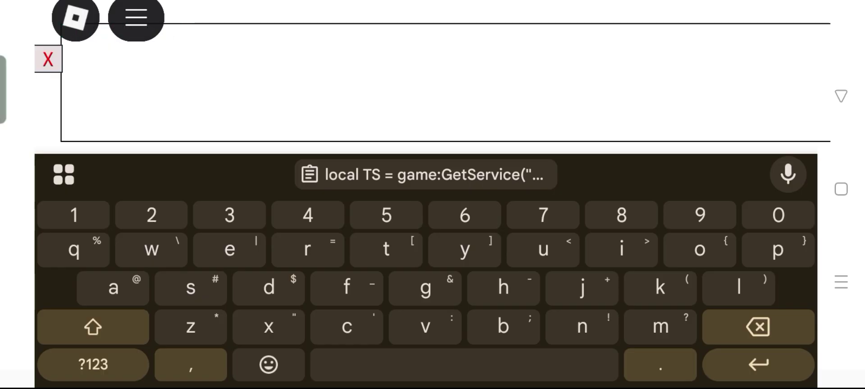
Paste RenderStepped code setting Workspace.Playing true while the humanoid runs and moves.
{"action": "left_click", "coordinate": [425, 174]}
{"action": "scroll", "coordinate": [441, 162], "scroll_direction": "down", "scroll_amount": 3}
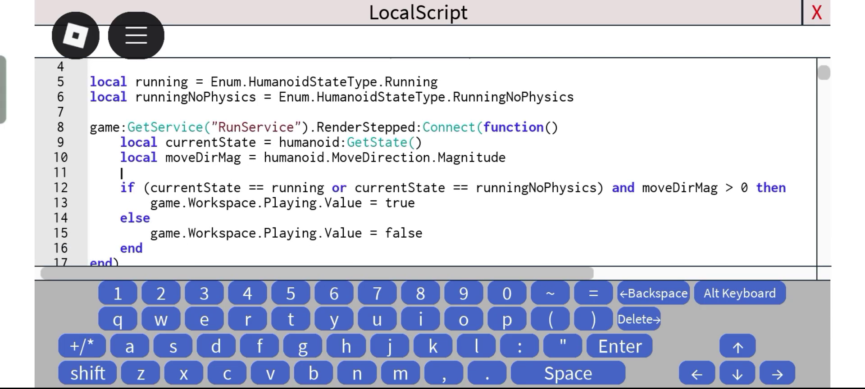
{"action": "scroll", "coordinate": [426, 162], "scroll_direction": "down", "scroll_amount": 4}
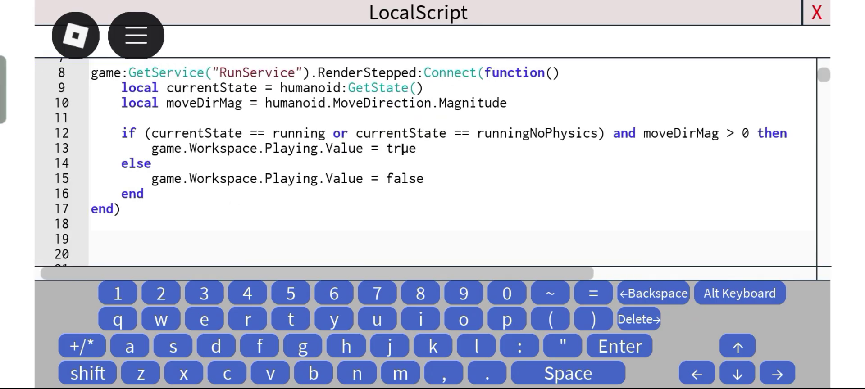
{"action": "left_click", "coordinate": [282, 149]}
{"action": "scroll", "coordinate": [432, 162], "scroll_direction": "up", "scroll_amount": 5}
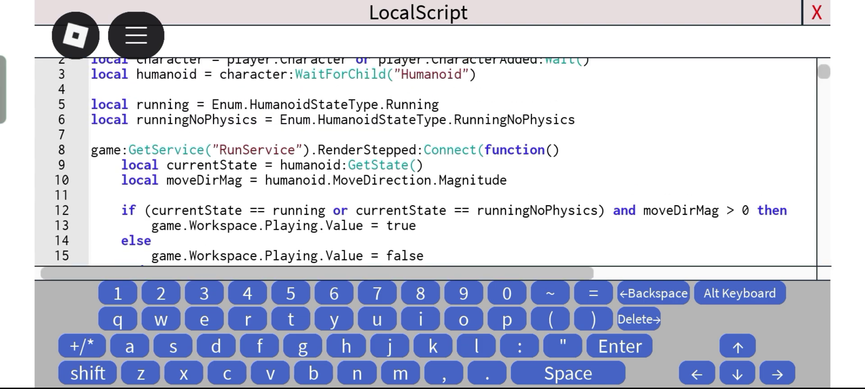
Close the script editor and cut the R6 model out of ServerStorage.
{"action": "left_click", "coordinate": [816, 12]}
{"action": "scroll", "coordinate": [693, 117], "scroll_direction": "right", "scroll_amount": 1}
{"action": "scroll", "coordinate": [693, 117], "scroll_direction": "down", "scroll_amount": 1}
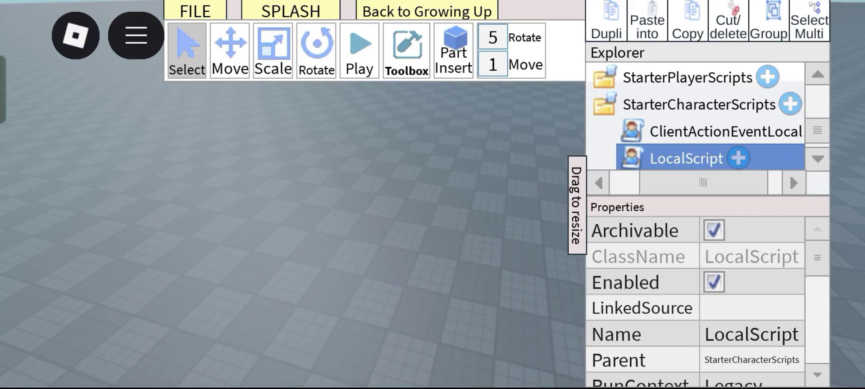
{"action": "scroll", "coordinate": [693, 117], "scroll_direction": "up", "scroll_amount": 2}
{"action": "left_click", "coordinate": [684, 131]}
{"action": "scroll", "coordinate": [694, 117], "scroll_direction": "up", "scroll_amount": 1}
{"action": "scroll", "coordinate": [694, 117], "scroll_direction": "up", "scroll_amount": 3}
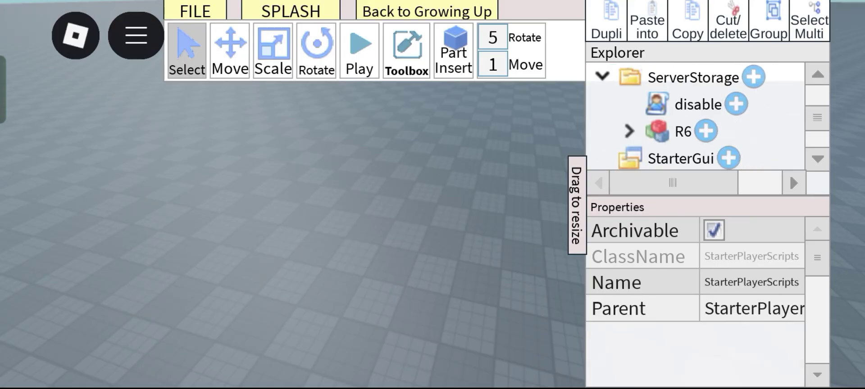
{"action": "left_click", "coordinate": [683, 131]}
{"action": "left_click", "coordinate": [728, 21]}
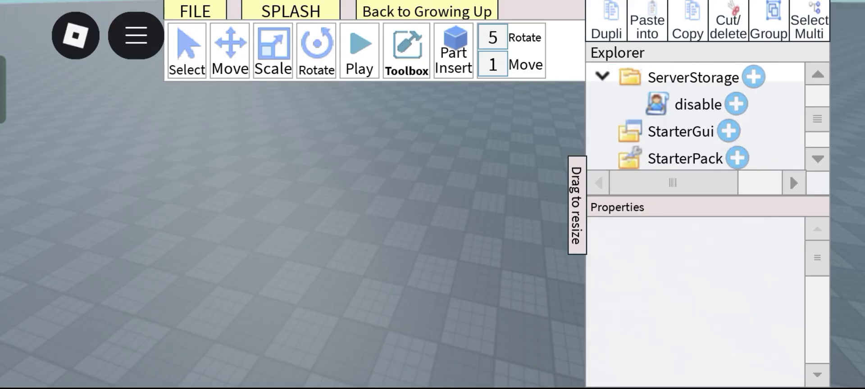
Paste the R6 model into the Workspace.
{"action": "scroll", "coordinate": [694, 118], "scroll_direction": "up", "scroll_amount": 5}
{"action": "left_click", "coordinate": [683, 78]}
{"action": "left_click", "coordinate": [647, 21]}
{"action": "scroll", "coordinate": [694, 117], "scroll_direction": "down", "scroll_amount": 3}
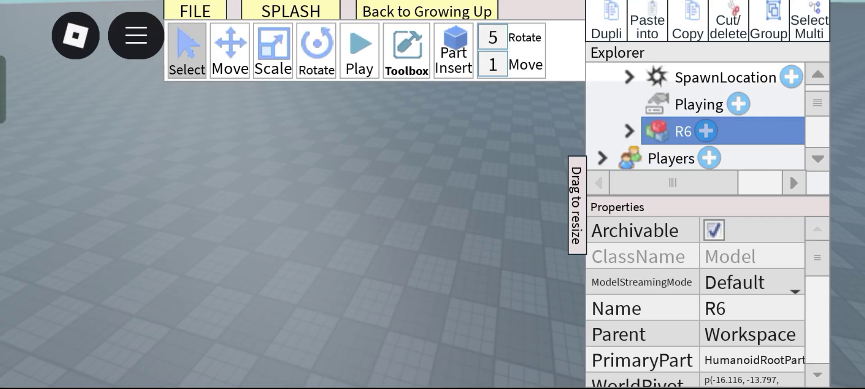
{"action": "scroll", "coordinate": [694, 117], "scroll_direction": "down", "scroll_amount": 1}
Expand R6 in the Workspace, select it and switch to the Move tool.
{"action": "left_click", "coordinate": [187, 50]}
{"action": "left_click", "coordinate": [628, 104]}
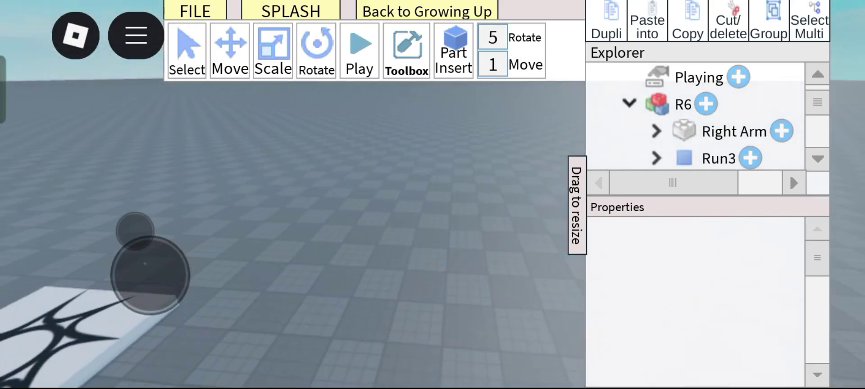
{"action": "left_click", "coordinate": [453, 51]}
{"action": "left_click", "coordinate": [601, 106]}
{"action": "left_click", "coordinate": [683, 104]}
{"action": "left_click", "coordinate": [230, 51]}
{"action": "left_click_drag", "start_coordinate": [106, 292], "coordinate": [56, 251]}
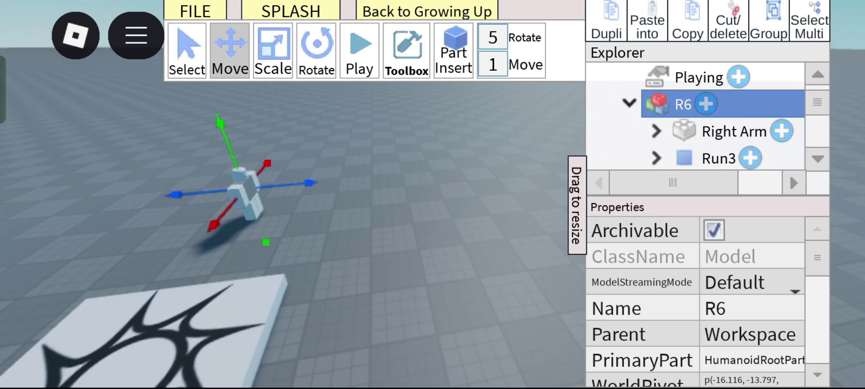
Select Run3, then orbit around the R6 character, selecting the decal plate and character.
{"action": "left_click", "coordinate": [719, 158]}
{"action": "left_click_drag", "start_coordinate": [50, 315], "coordinate": [112, 170]}
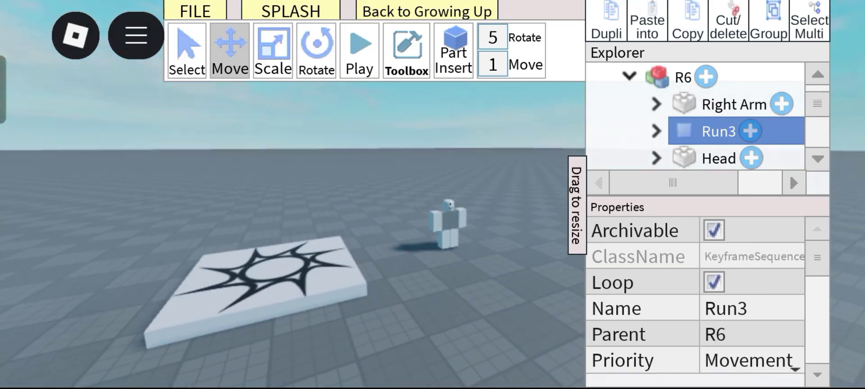
{"action": "left_click_drag", "start_coordinate": [68, 324], "coordinate": [116, 145]}
{"action": "left_click_drag", "start_coordinate": [170, 303], "coordinate": [171, 288]}
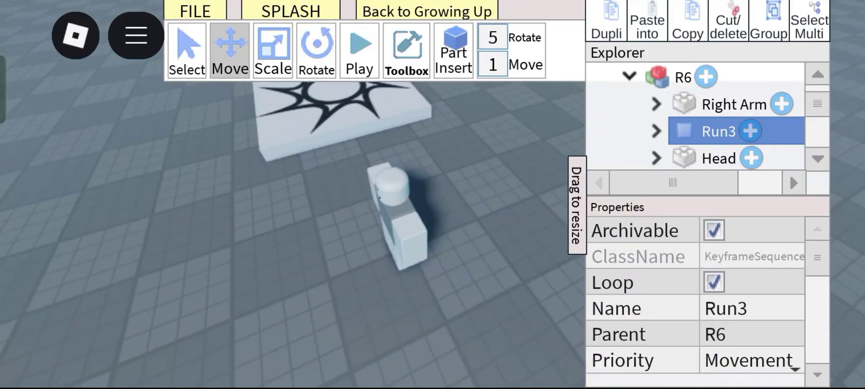
{"action": "left_click_drag", "start_coordinate": [135, 338], "coordinate": [81, 353]}
{"action": "left_click", "coordinate": [155, 251]}
{"action": "mouse_move", "coordinate": [137, 338]}
{"action": "left_mouse_down"}
{"action": "mouse_move", "coordinate": [158, 358]}
{"action": "mouse_move", "coordinate": [155, 322]}
{"action": "left_mouse_up"}
{"action": "left_click", "coordinate": [347, 243]}
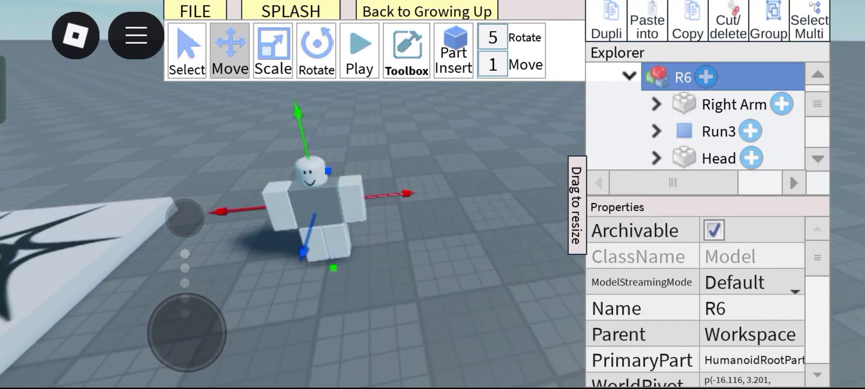
{"action": "left_click_drag", "start_coordinate": [180, 328], "coordinate": [164, 252]}
Select Run3 under R6 and expand it to list its keyframes.
{"action": "left_click", "coordinate": [719, 131]}
{"action": "left_click_drag", "start_coordinate": [174, 342], "coordinate": [174, 325]}
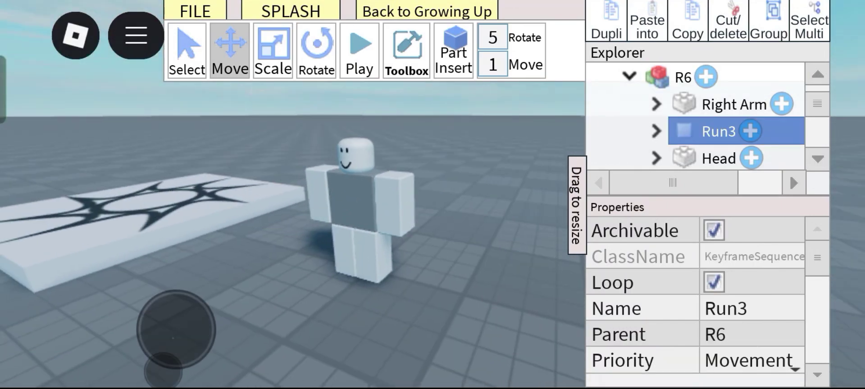
{"action": "left_click", "coordinate": [656, 131]}
{"action": "left_click_drag", "start_coordinate": [743, 113], "coordinate": [697, 149]}
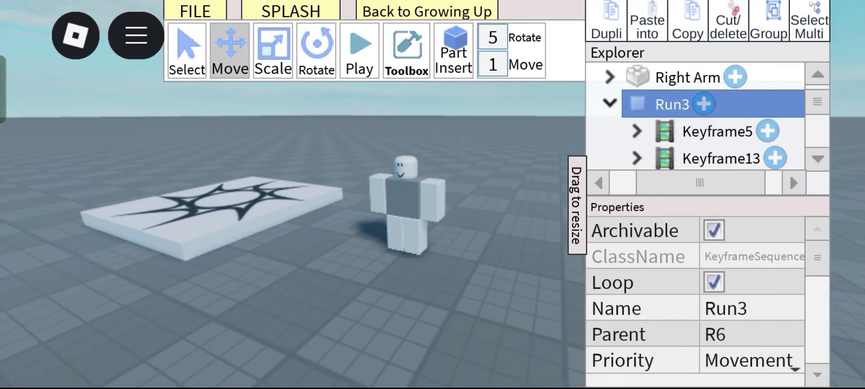
Browse Run3's keyframes, checking Keyframe4 at time 0.1, then show Run3's properties.
{"action": "scroll", "coordinate": [703, 118], "scroll_direction": "down", "scroll_amount": 1}
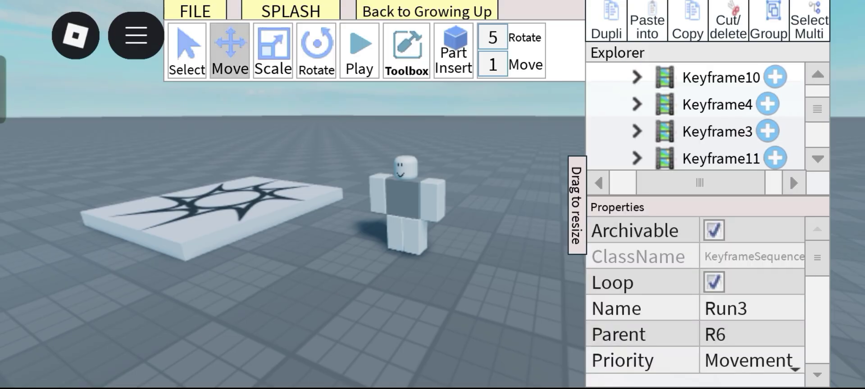
{"action": "scroll", "coordinate": [703, 117], "scroll_direction": "up", "scroll_amount": 4}
{"action": "scroll", "coordinate": [703, 117], "scroll_direction": "down", "scroll_amount": 1}
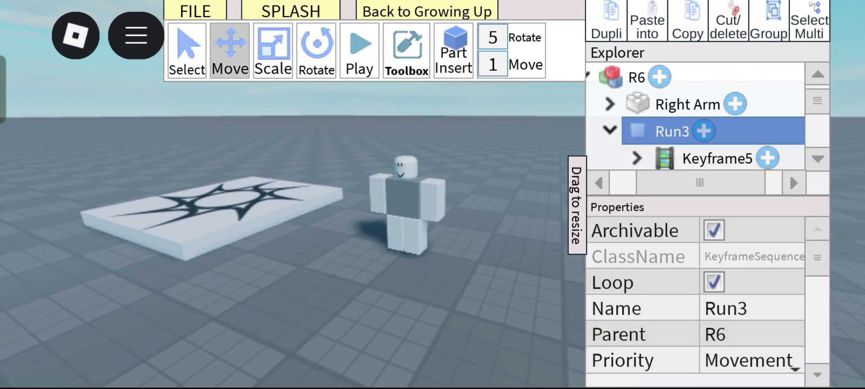
{"action": "scroll", "coordinate": [703, 117], "scroll_direction": "down", "scroll_amount": 4}
{"action": "left_click", "coordinate": [720, 104]}
{"action": "scroll", "coordinate": [702, 117], "scroll_direction": "down", "scroll_amount": 1}
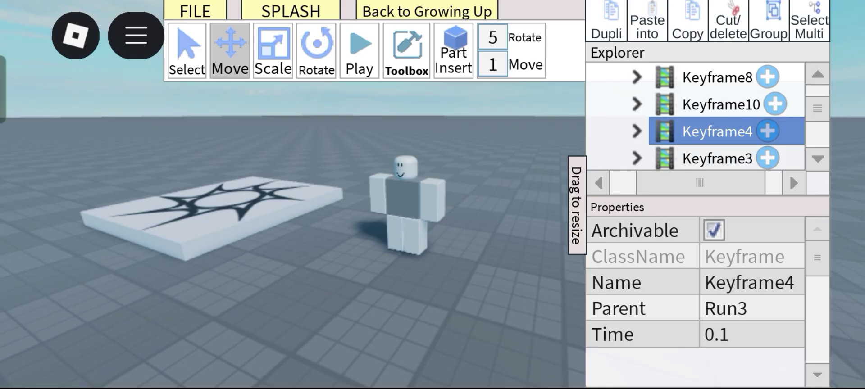
{"action": "scroll", "coordinate": [702, 117], "scroll_direction": "up", "scroll_amount": 3}
{"action": "scroll", "coordinate": [702, 117], "scroll_direction": "up", "scroll_amount": 1}
{"action": "left_click", "coordinate": [671, 131]}
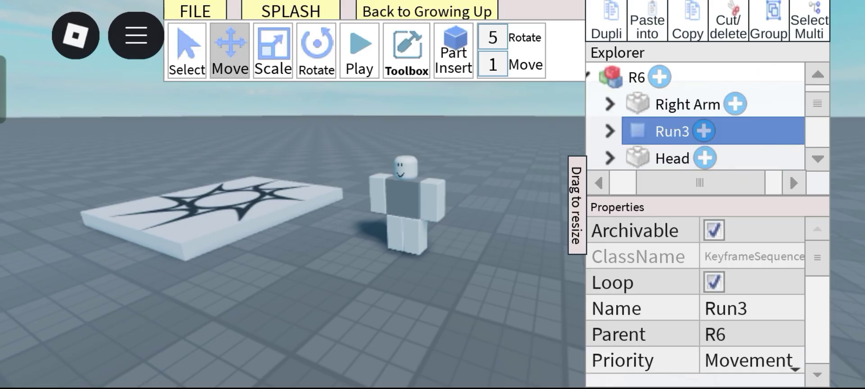
Playtest running the character around the baseplate, then stop and see 'Playing not a valid member' errors.
{"action": "left_click", "coordinate": [359, 50]}
{"action": "mouse_move", "coordinate": [151, 303]}
{"action": "left_mouse_down"}
{"action": "mouse_move", "coordinate": [46, 249]}
{"action": "mouse_move", "coordinate": [154, 344]}
{"action": "mouse_move", "coordinate": [122, 176]}
{"action": "mouse_move", "coordinate": [148, 183]}
{"action": "mouse_move", "coordinate": [221, 237]}
{"action": "mouse_move", "coordinate": [155, 299]}
{"action": "mouse_move", "coordinate": [187, 235]}
{"action": "mouse_move", "coordinate": [74, 292]}
{"action": "mouse_move", "coordinate": [135, 360]}
{"action": "mouse_move", "coordinate": [220, 235]}
{"action": "mouse_move", "coordinate": [143, 184]}
{"action": "mouse_move", "coordinate": [74, 204]}
{"action": "left_mouse_up"}
{"action": "mouse_move", "coordinate": [145, 285]}
{"action": "left_mouse_down"}
{"action": "mouse_move", "coordinate": [154, 193]}
{"action": "mouse_move", "coordinate": [201, 215]}
{"action": "mouse_move", "coordinate": [174, 285]}
{"action": "mouse_move", "coordinate": [212, 351]}
{"action": "left_mouse_up"}
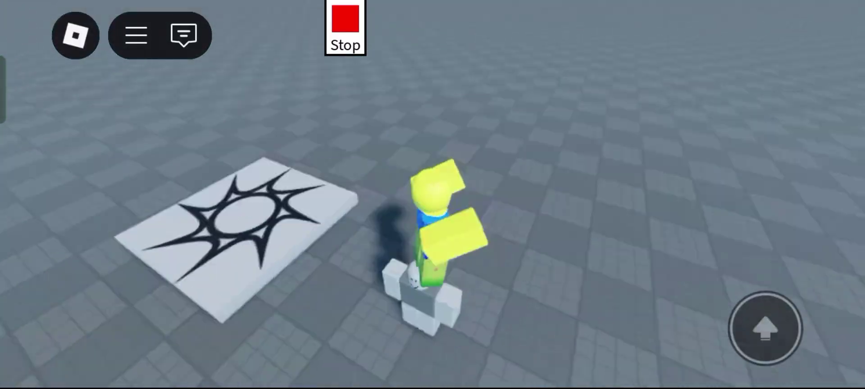
{"action": "left_click_drag", "start_coordinate": [164, 305], "coordinate": [158, 297]}
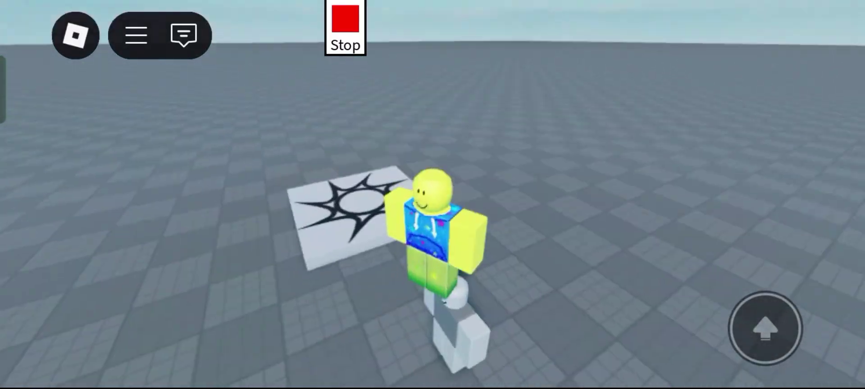
{"action": "left_click_drag", "start_coordinate": [118, 272], "coordinate": [54, 234]}
{"action": "left_click", "coordinate": [345, 27]}
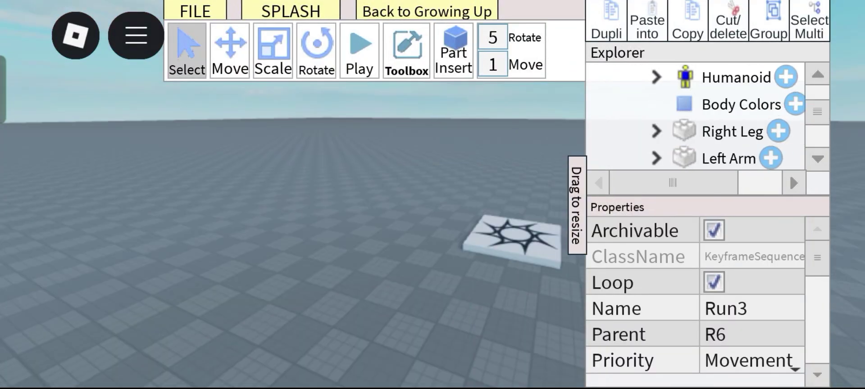
Open the disable script to review its Workspace.Playing check, then close it.
{"action": "double_click", "coordinate": [697, 131]}
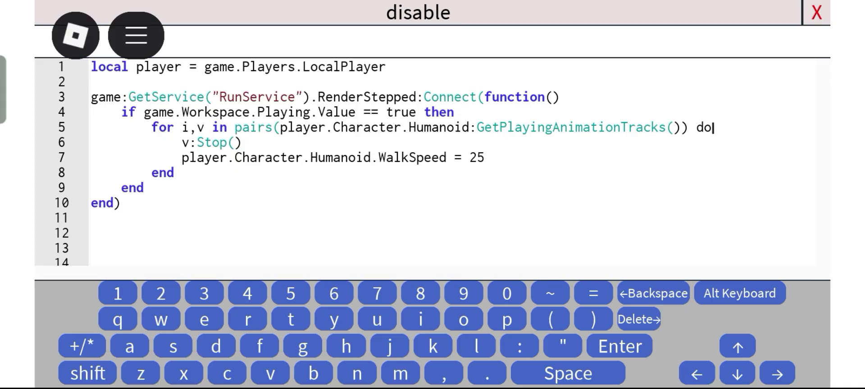
{"action": "left_click", "coordinate": [816, 12]}
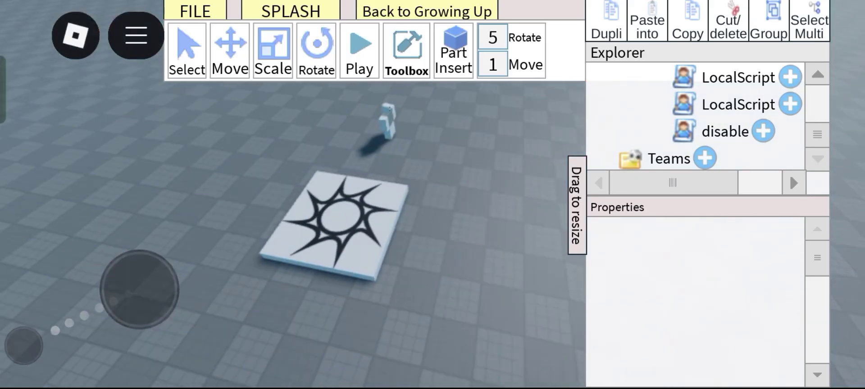
Read through the running-state and keyframe-player LocalScripts, closing each afterwards.
{"action": "left_click", "coordinate": [738, 104]}
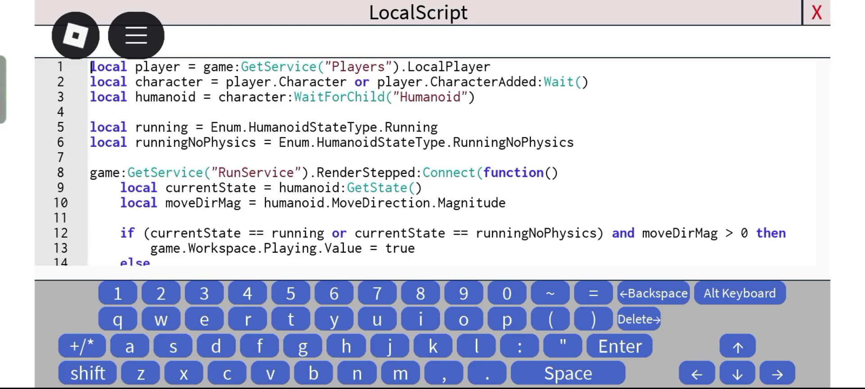
{"action": "left_click", "coordinate": [816, 12]}
{"action": "left_click", "coordinate": [714, 130]}
{"action": "scroll", "coordinate": [432, 163], "scroll_direction": "down", "scroll_amount": 9}
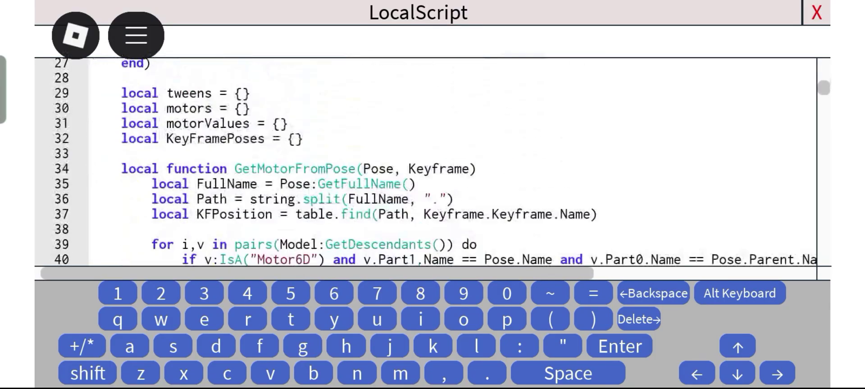
{"action": "scroll", "coordinate": [432, 162], "scroll_direction": "down", "scroll_amount": 15}
{"action": "scroll", "coordinate": [433, 162], "scroll_direction": "down", "scroll_amount": 7}
{"action": "scroll", "coordinate": [432, 162], "scroll_direction": "down", "scroll_amount": 15}
{"action": "scroll", "coordinate": [433, 162], "scroll_direction": "up", "scroll_amount": 17}
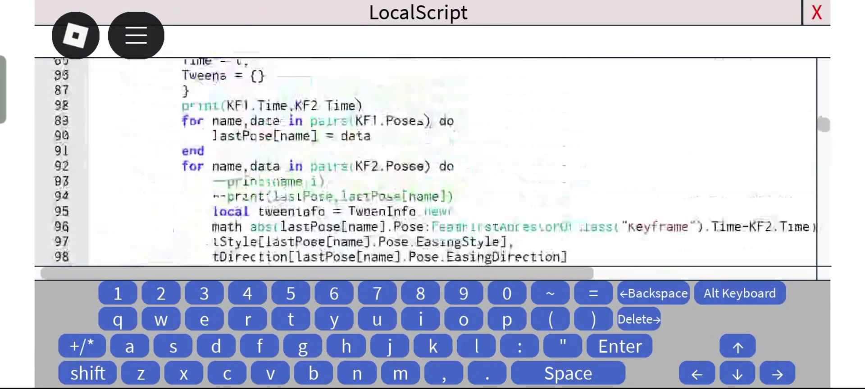
{"action": "scroll", "coordinate": [432, 162], "scroll_direction": "down", "scroll_amount": 5}
{"action": "left_click", "coordinate": [816, 12]}
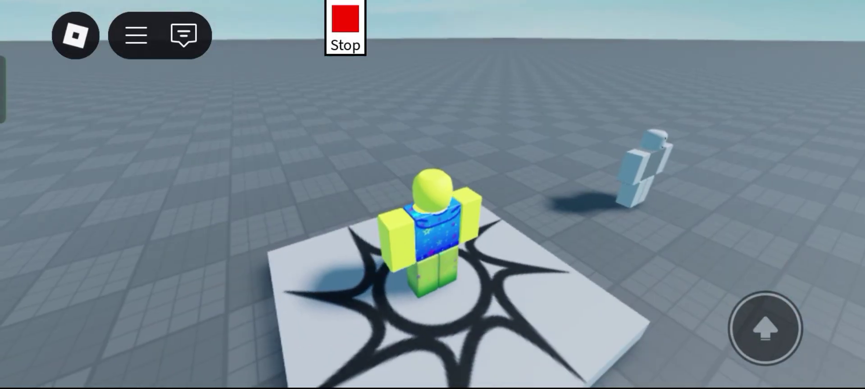
Run the avatar off the spawn pad, steering around the baseplate and back to the decal pad.
{"action": "mouse_move", "coordinate": [131, 306]}
{"action": "left_mouse_down"}
{"action": "mouse_move", "coordinate": [221, 233]}
{"action": "mouse_move", "coordinate": [174, 164]}
{"action": "mouse_move", "coordinate": [39, 328]}
{"action": "mouse_move", "coordinate": [170, 164]}
{"action": "mouse_move", "coordinate": [44, 295]}
{"action": "mouse_move", "coordinate": [143, 179]}
{"action": "mouse_move", "coordinate": [200, 258]}
{"action": "mouse_move", "coordinate": [235, 265]}
{"action": "mouse_move", "coordinate": [111, 142]}
{"action": "mouse_move", "coordinate": [81, 327]}
{"action": "mouse_move", "coordinate": [219, 352]}
{"action": "left_mouse_up"}
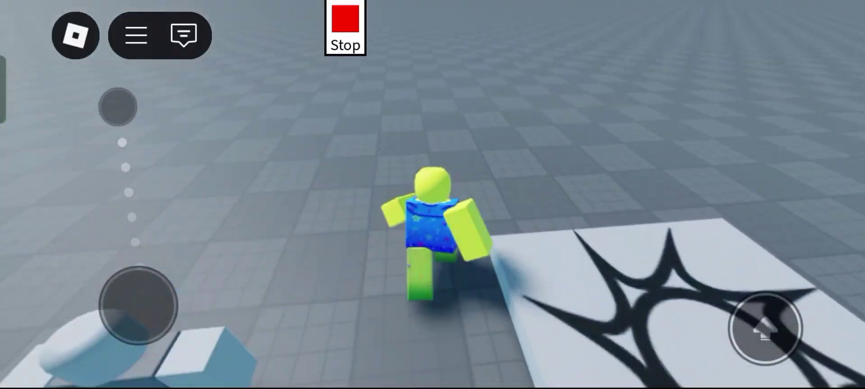
{"action": "left_click_drag", "start_coordinate": [117, 107], "coordinate": [45, 260]}
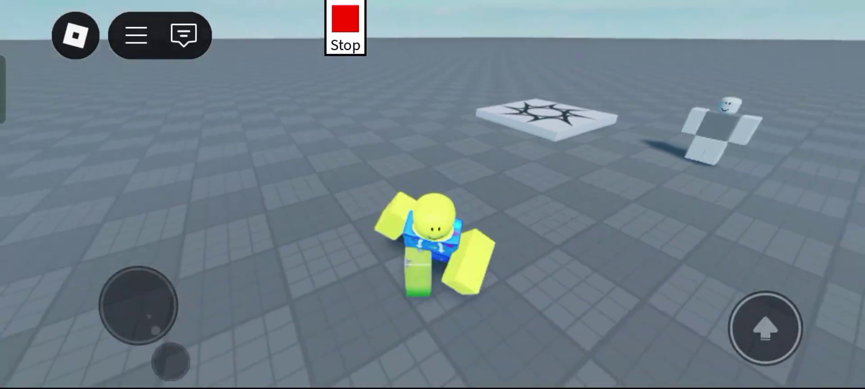
{"action": "left_click_drag", "start_coordinate": [163, 312], "coordinate": [246, 232]}
{"action": "mouse_move", "coordinate": [202, 160]}
{"action": "left_mouse_down"}
{"action": "mouse_move", "coordinate": [243, 197]}
{"action": "mouse_move", "coordinate": [257, 267]}
{"action": "mouse_move", "coordinate": [135, 366]}
{"action": "mouse_move", "coordinate": [16, 306]}
{"action": "mouse_move", "coordinate": [182, 185]}
{"action": "mouse_move", "coordinate": [252, 286]}
{"action": "left_mouse_up"}
{"action": "left_click_drag", "start_coordinate": [63, 350], "coordinate": [72, 347]}
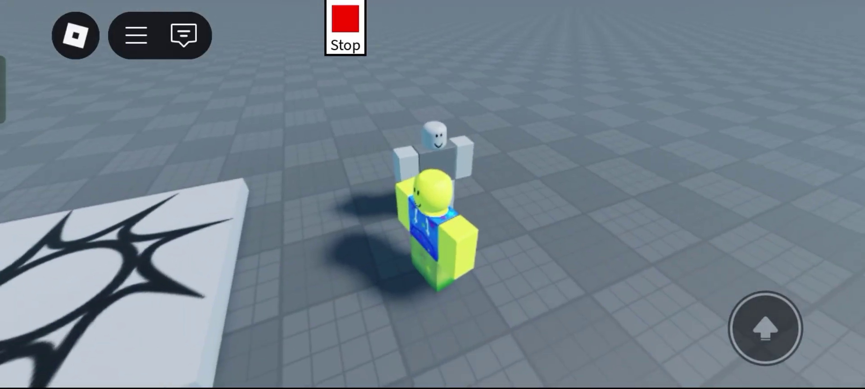
{"action": "mouse_move", "coordinate": [174, 314]}
{"action": "left_mouse_down"}
{"action": "mouse_move", "coordinate": [199, 338]}
{"action": "mouse_move", "coordinate": [111, 293]}
{"action": "mouse_move", "coordinate": [93, 186]}
{"action": "left_mouse_up"}
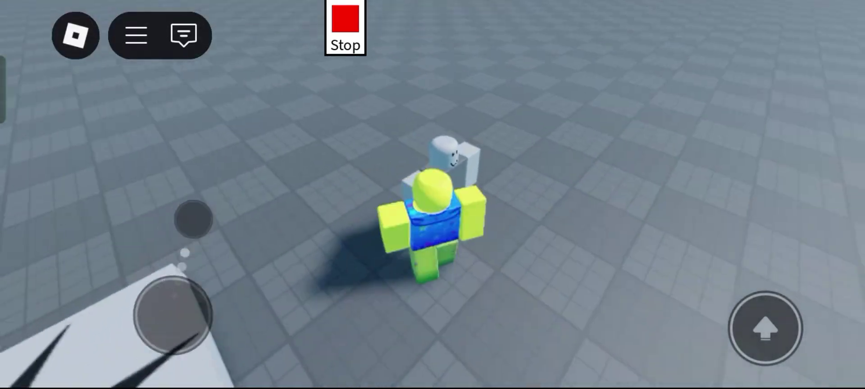
{"action": "mouse_move", "coordinate": [177, 205]}
{"action": "left_mouse_down"}
{"action": "mouse_move", "coordinate": [119, 257]}
{"action": "mouse_move", "coordinate": [166, 183]}
{"action": "mouse_move", "coordinate": [86, 185]}
{"action": "left_mouse_up"}
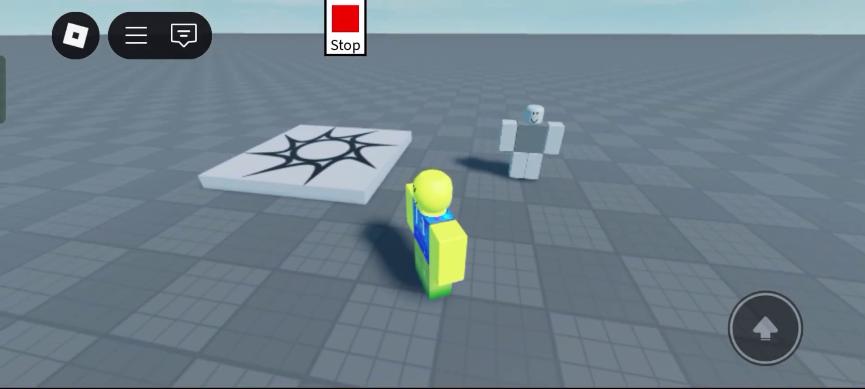
{"action": "left_click_drag", "start_coordinate": [170, 284], "coordinate": [170, 207]}
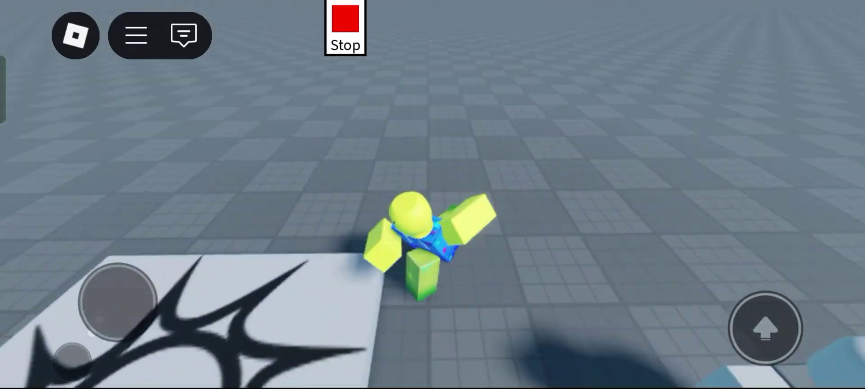
{"action": "mouse_move", "coordinate": [69, 353]}
{"action": "left_mouse_down"}
{"action": "mouse_move", "coordinate": [174, 372]}
{"action": "mouse_move", "coordinate": [96, 216]}
{"action": "left_mouse_up"}
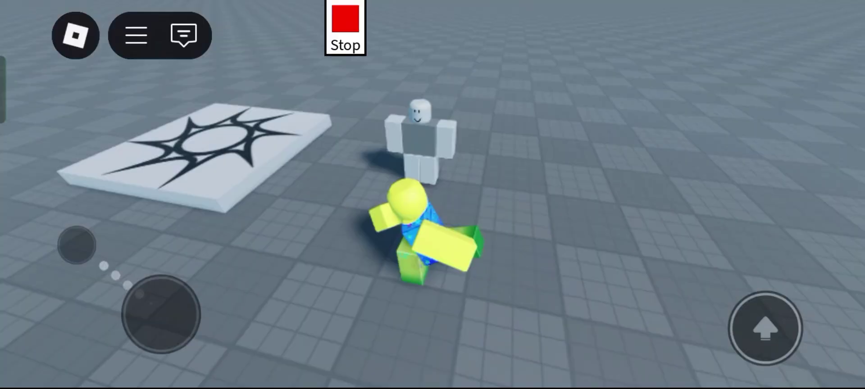
{"action": "left_click_drag", "start_coordinate": [77, 245], "coordinate": [218, 331]}
{"action": "left_click_drag", "start_coordinate": [140, 356], "coordinate": [252, 351]}
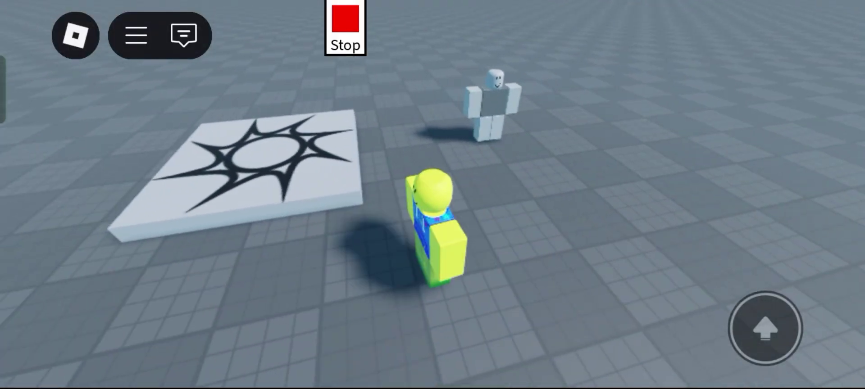
{"action": "mouse_move", "coordinate": [136, 328]}
{"action": "left_mouse_down"}
{"action": "mouse_move", "coordinate": [183, 251]}
{"action": "mouse_move", "coordinate": [225, 241]}
{"action": "mouse_move", "coordinate": [35, 323]}
{"action": "mouse_move", "coordinate": [138, 348]}
{"action": "left_mouse_up"}
{"action": "mouse_move", "coordinate": [156, 372]}
{"action": "left_mouse_down"}
{"action": "mouse_move", "coordinate": [229, 356]}
{"action": "mouse_move", "coordinate": [188, 247]}
{"action": "mouse_move", "coordinate": [64, 367]}
{"action": "mouse_move", "coordinate": [192, 374]}
{"action": "mouse_move", "coordinate": [173, 354]}
{"action": "mouse_move", "coordinate": [215, 308]}
{"action": "left_mouse_up"}
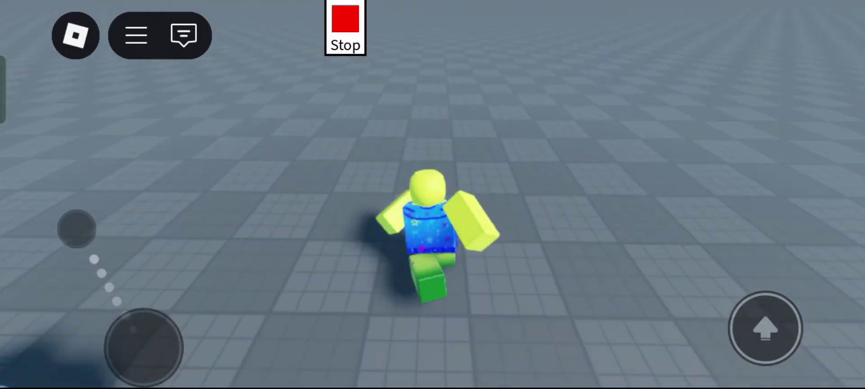
{"action": "mouse_move", "coordinate": [77, 229]}
{"action": "left_mouse_down"}
{"action": "mouse_move", "coordinate": [31, 347]}
{"action": "mouse_move", "coordinate": [114, 201]}
{"action": "mouse_move", "coordinate": [35, 255]}
{"action": "mouse_move", "coordinate": [105, 269]}
{"action": "mouse_move", "coordinate": [140, 235]}
{"action": "mouse_move", "coordinate": [95, 370]}
{"action": "mouse_move", "coordinate": [170, 279]}
{"action": "mouse_move", "coordinate": [147, 245]}
{"action": "left_mouse_up"}
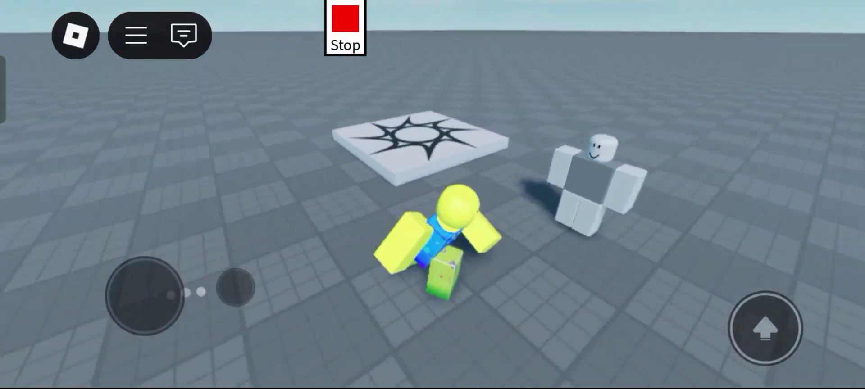
{"action": "left_click_drag", "start_coordinate": [235, 287], "coordinate": [80, 358]}
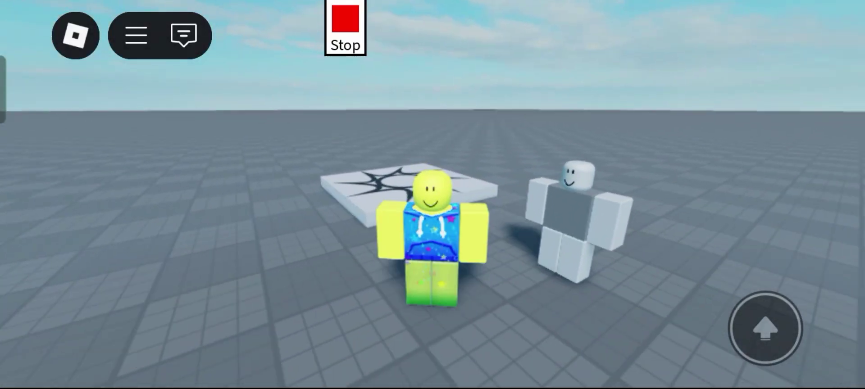